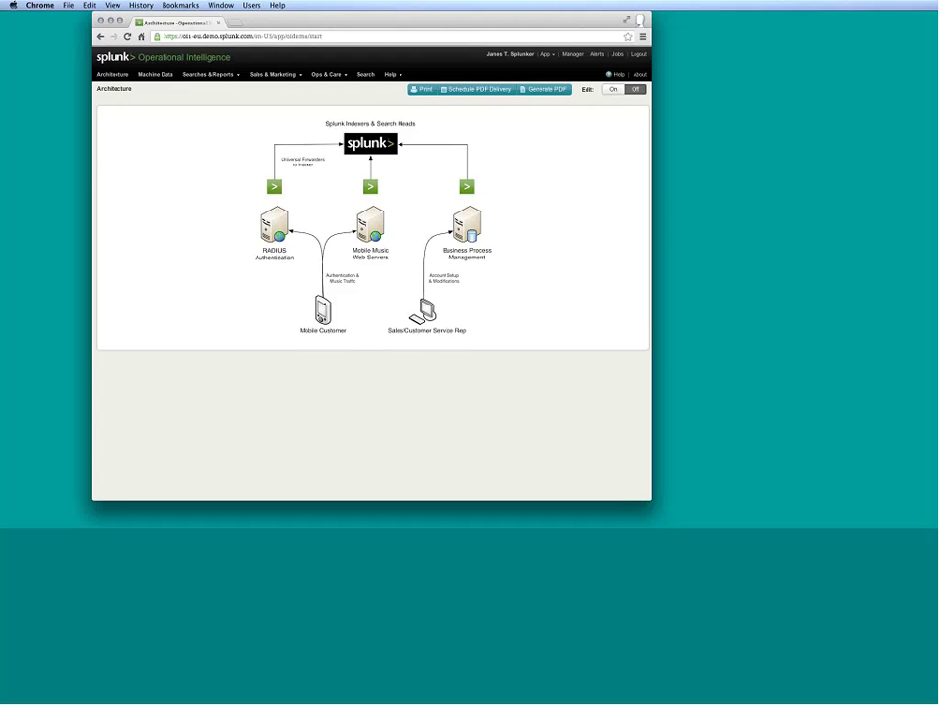
View the incoming events in Machine Data and run the OI - Business Events saved search
{"action": "left_click", "coordinate": [154, 74]}
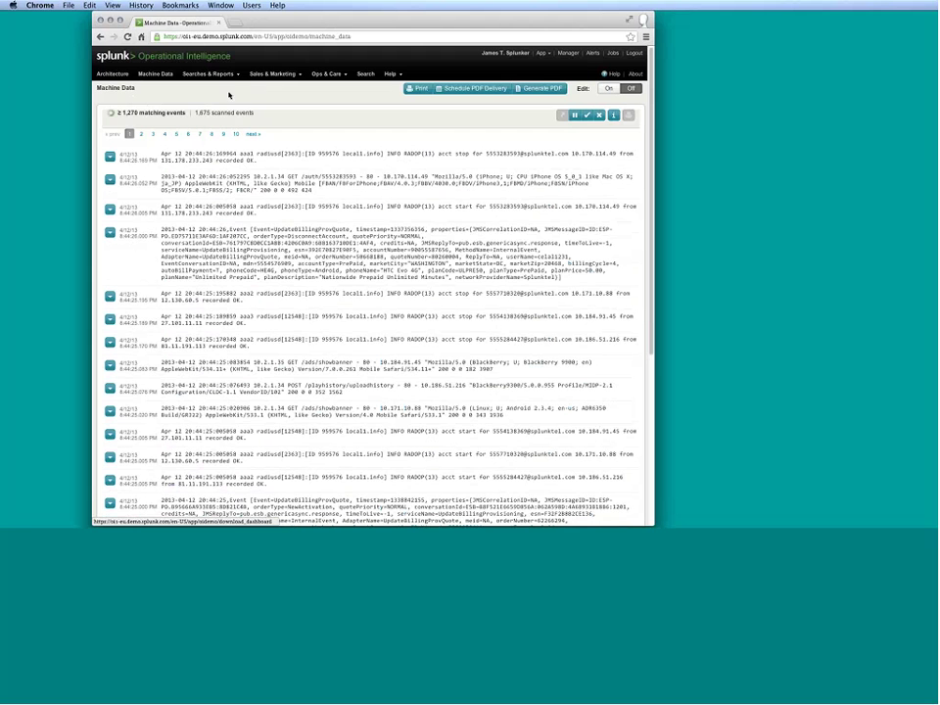
{"action": "left_click", "coordinate": [222, 76]}
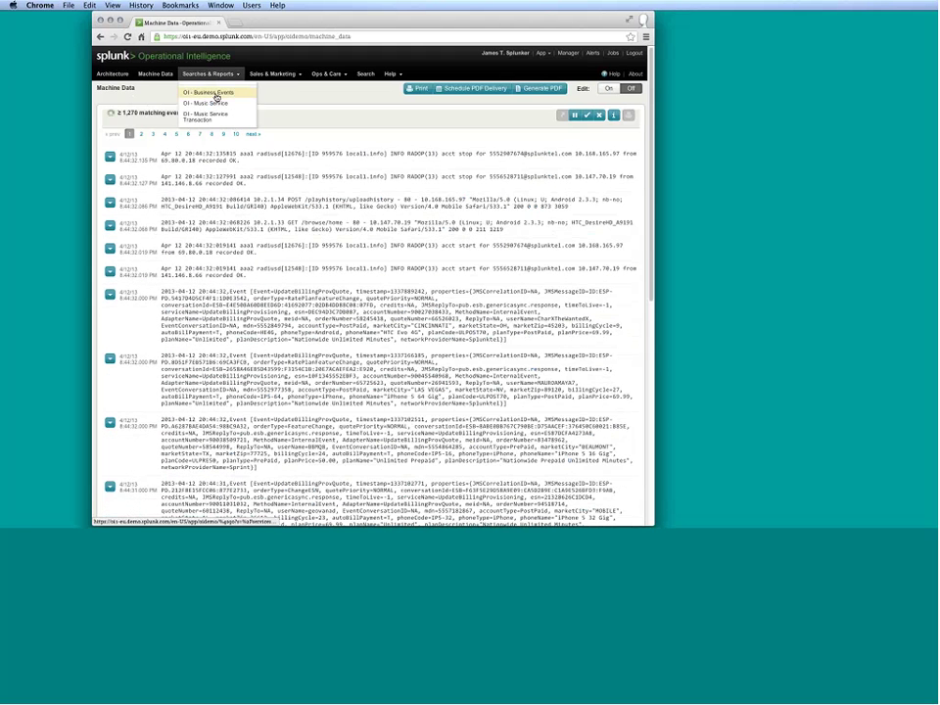
{"action": "left_click", "coordinate": [215, 94]}
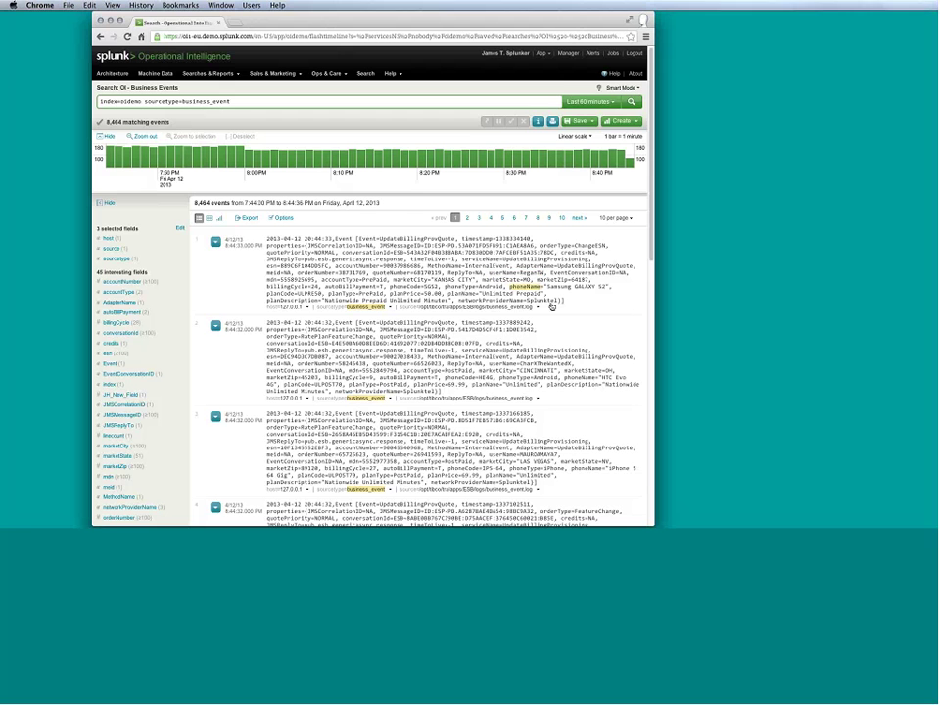
Narrow the business events to phoneType=iPhone with the orderType value NewActivation
{"action": "scroll", "coordinate": [565, 319], "scroll_direction": "down", "scroll_amount": 3}
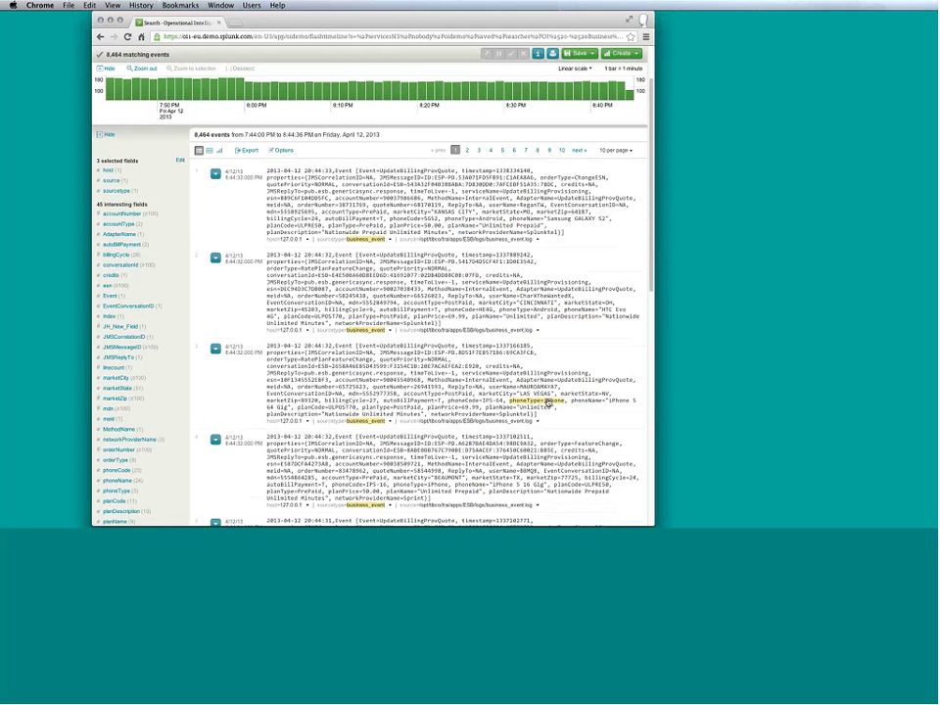
{"action": "left_click", "coordinate": [547, 402]}
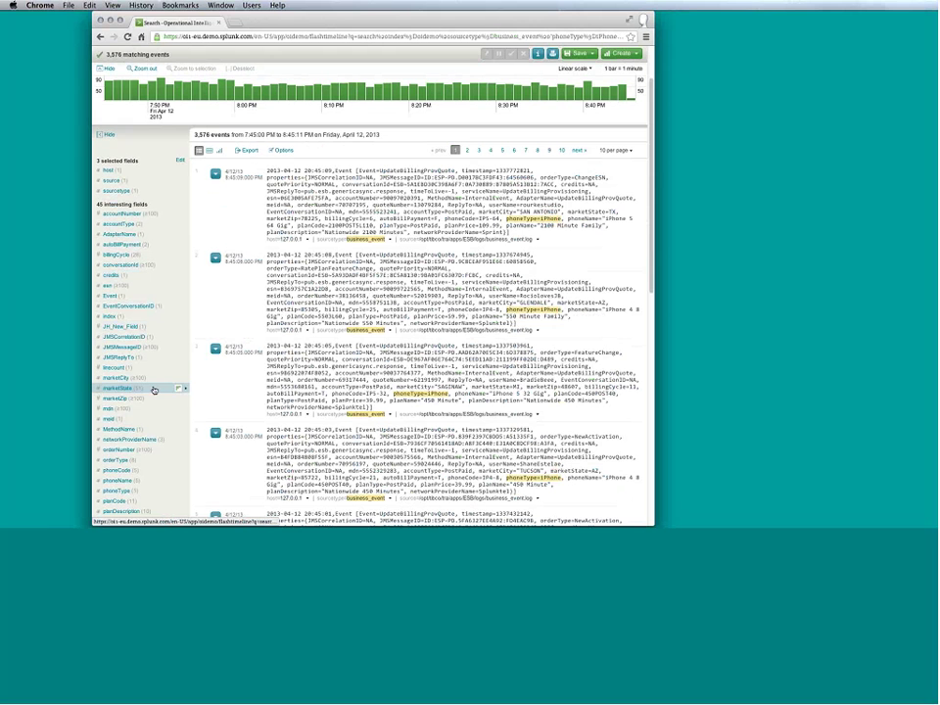
{"action": "left_click", "coordinate": [115, 461]}
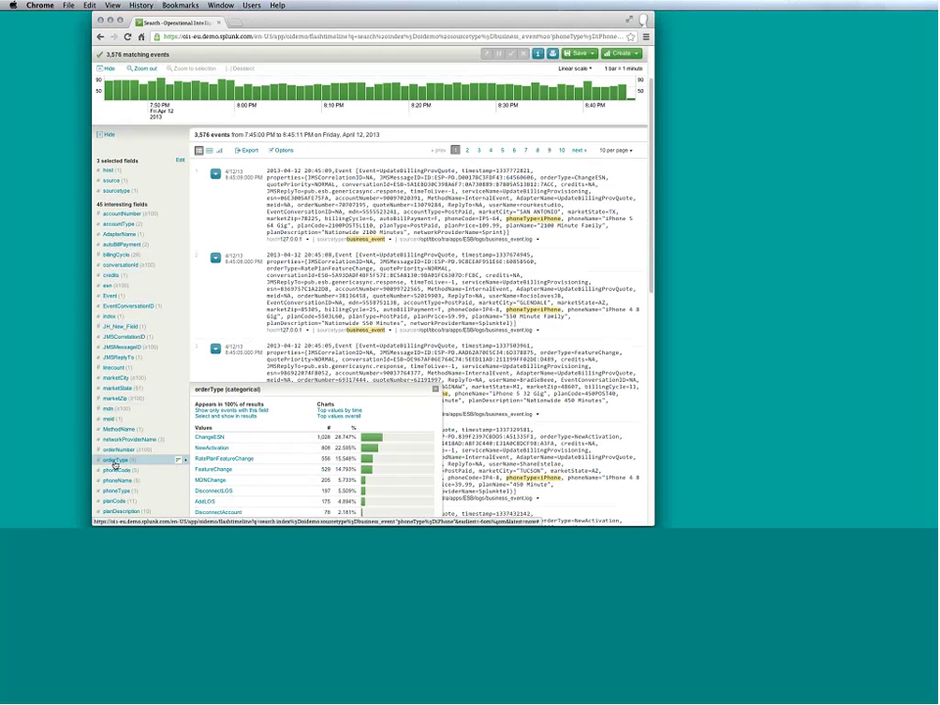
{"action": "left_click", "coordinate": [224, 449]}
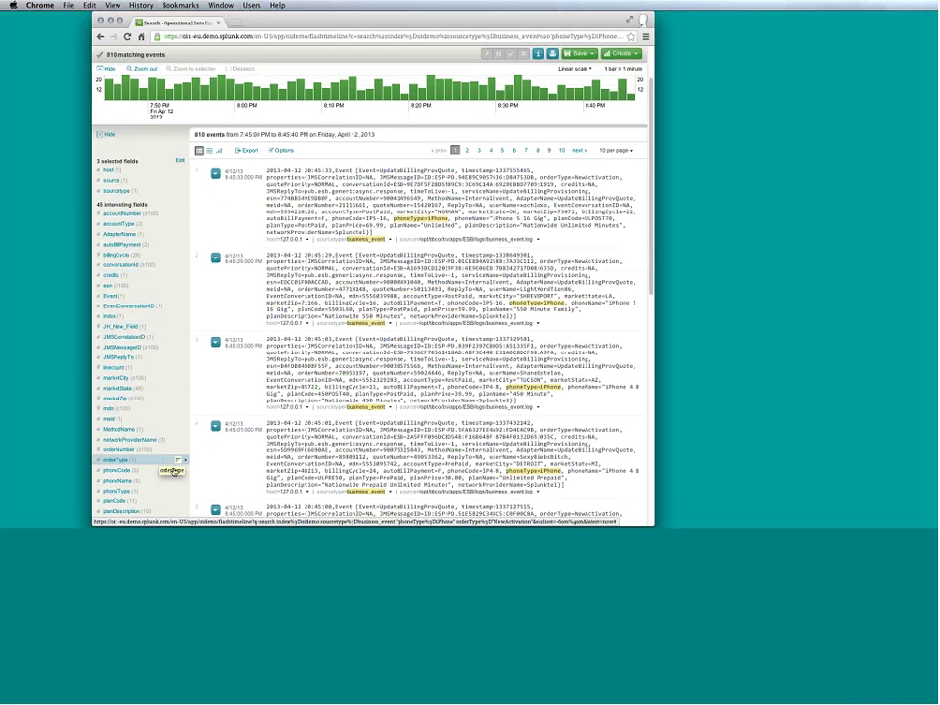
Chart the overall top values of the phoneName field and format the result as a pie chart
{"action": "left_click", "coordinate": [122, 481]}
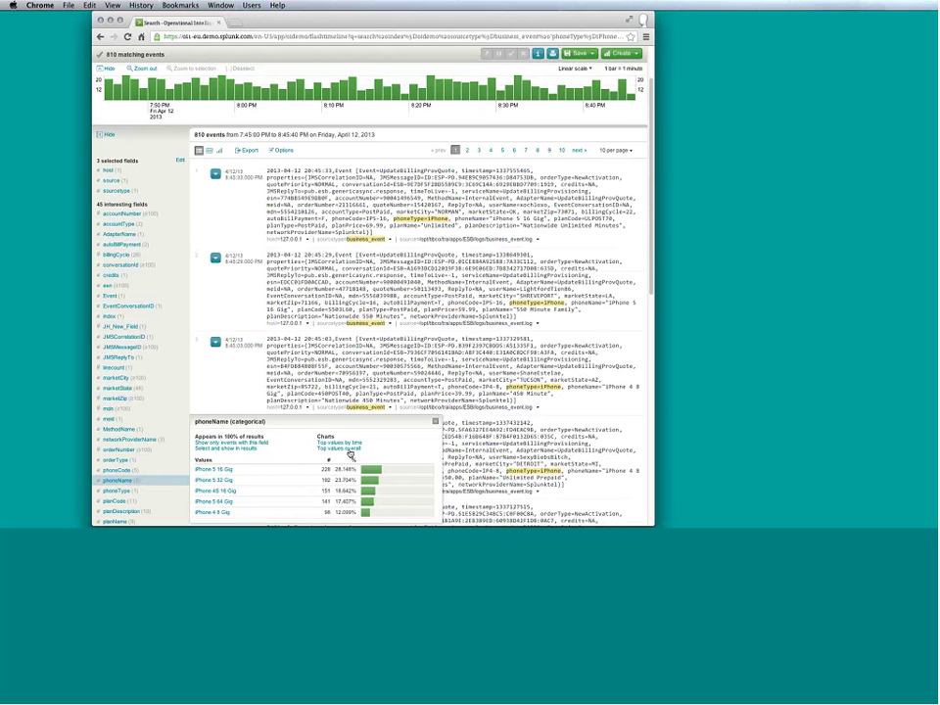
{"action": "left_click", "coordinate": [350, 452]}
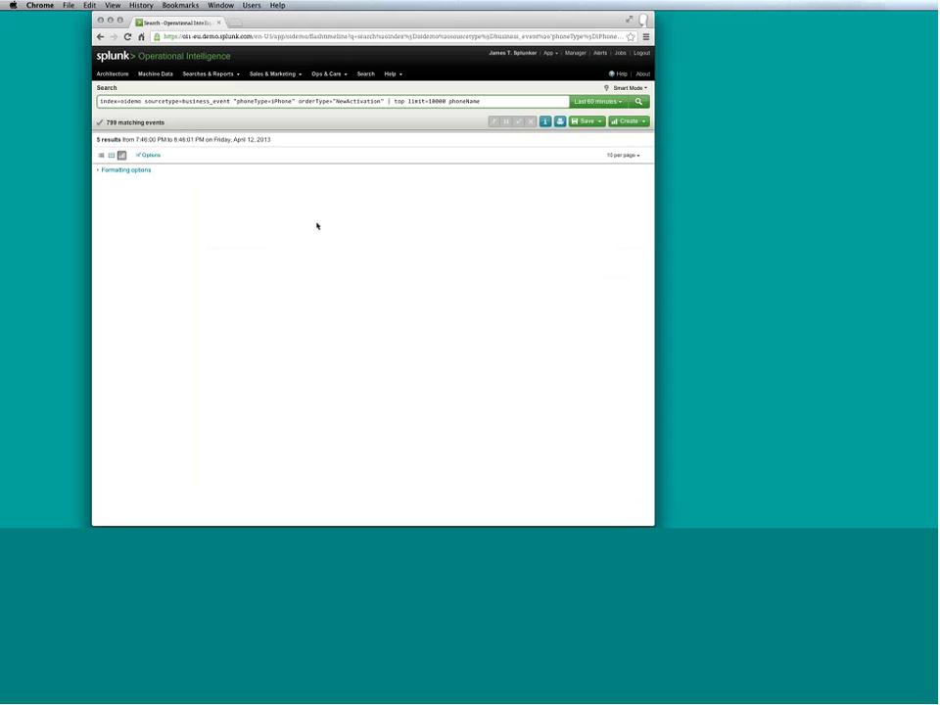
{"action": "left_click", "coordinate": [141, 171]}
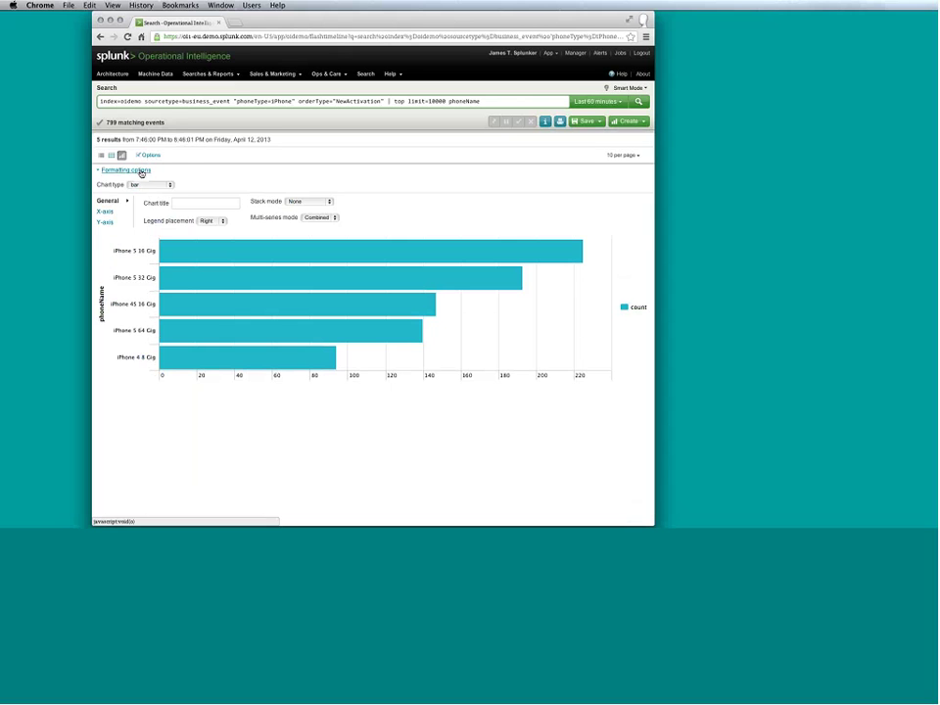
{"action": "left_click", "coordinate": [149, 184]}
{"action": "left_click", "coordinate": [147, 193]}
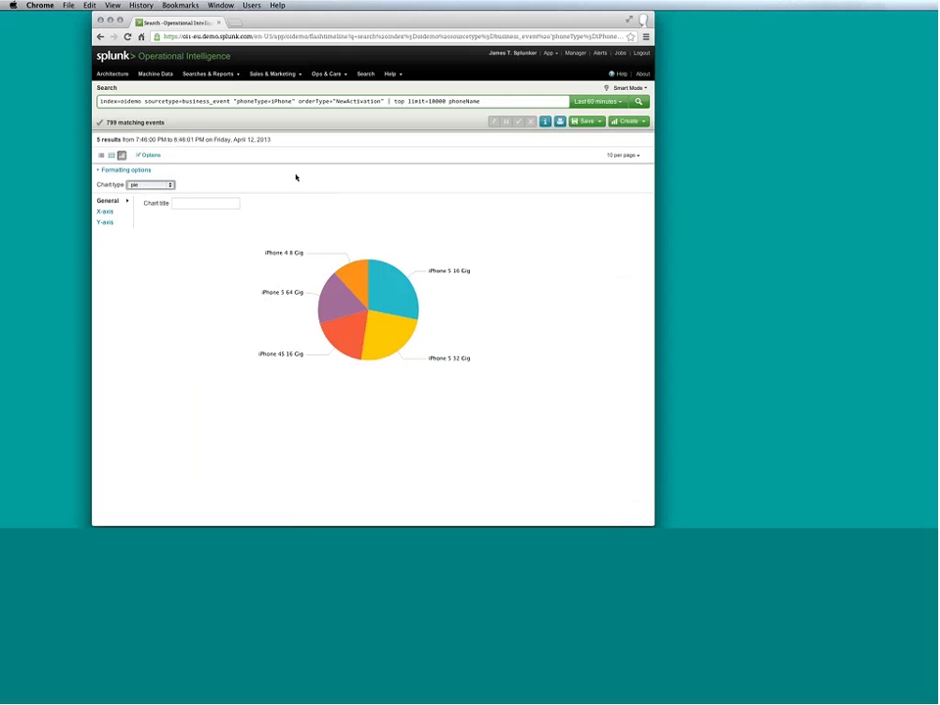
Open the Sales & Marketing map of all sales and examine the clusters across the United States
{"action": "left_click", "coordinate": [259, 76]}
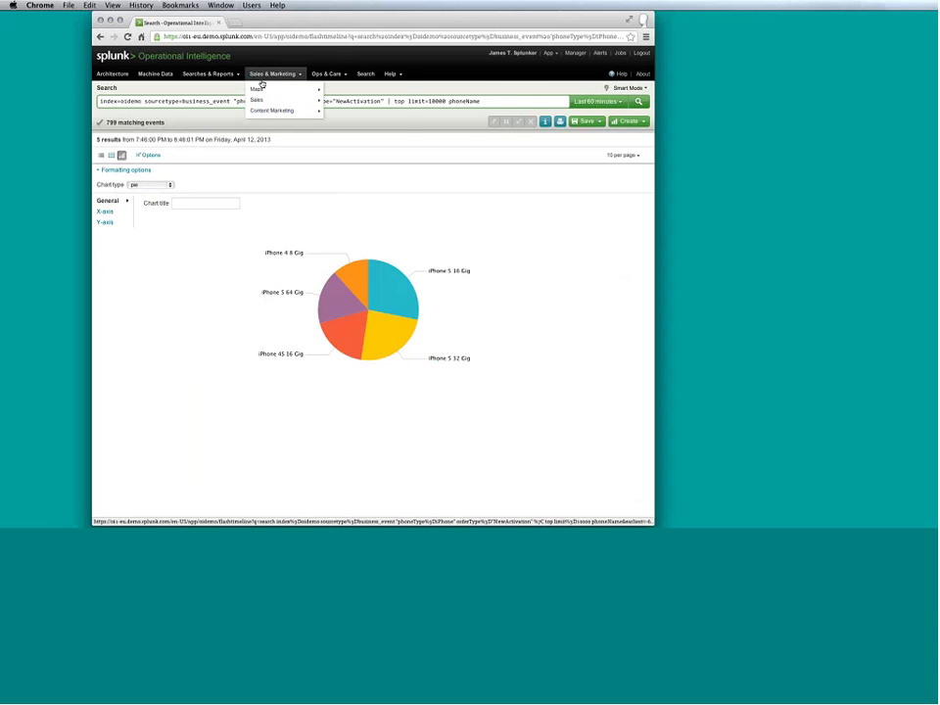
{"action": "mouse_move", "coordinate": [261, 88]}
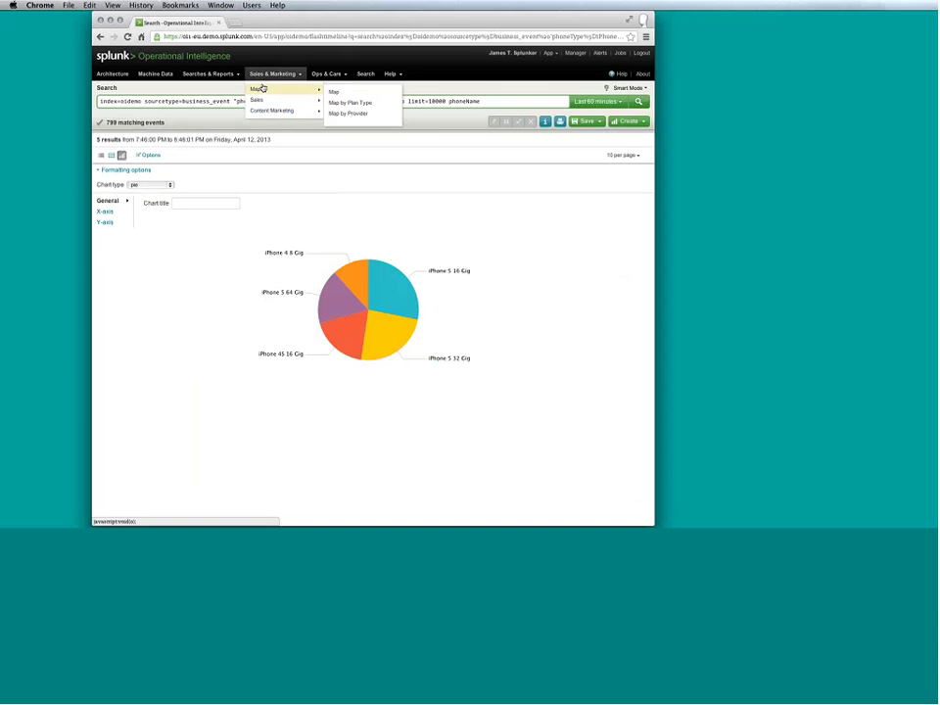
{"action": "left_click", "coordinate": [348, 93]}
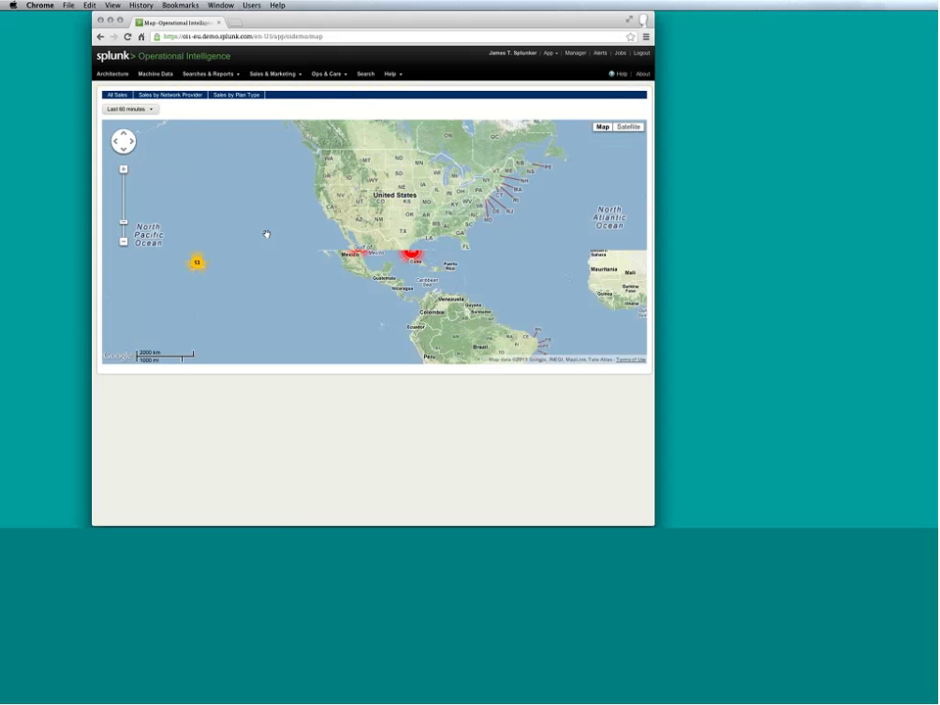
{"action": "scroll", "coordinate": [266, 234], "scroll_direction": "up", "scroll_amount": 2}
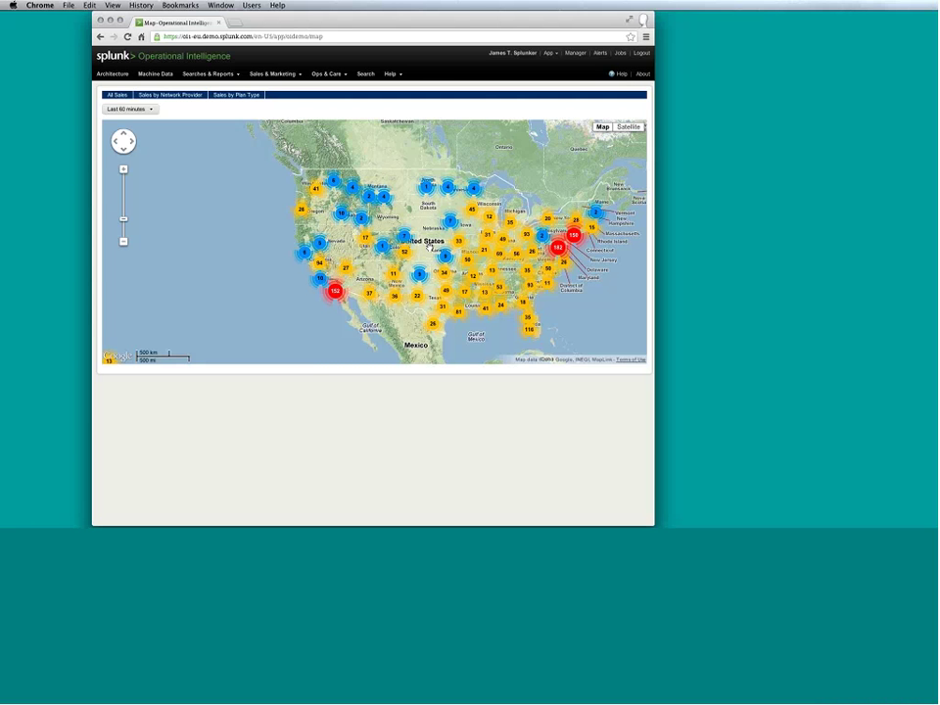
View the sales map by network provider for Clearwire and for Sprint
{"action": "left_click", "coordinate": [189, 96]}
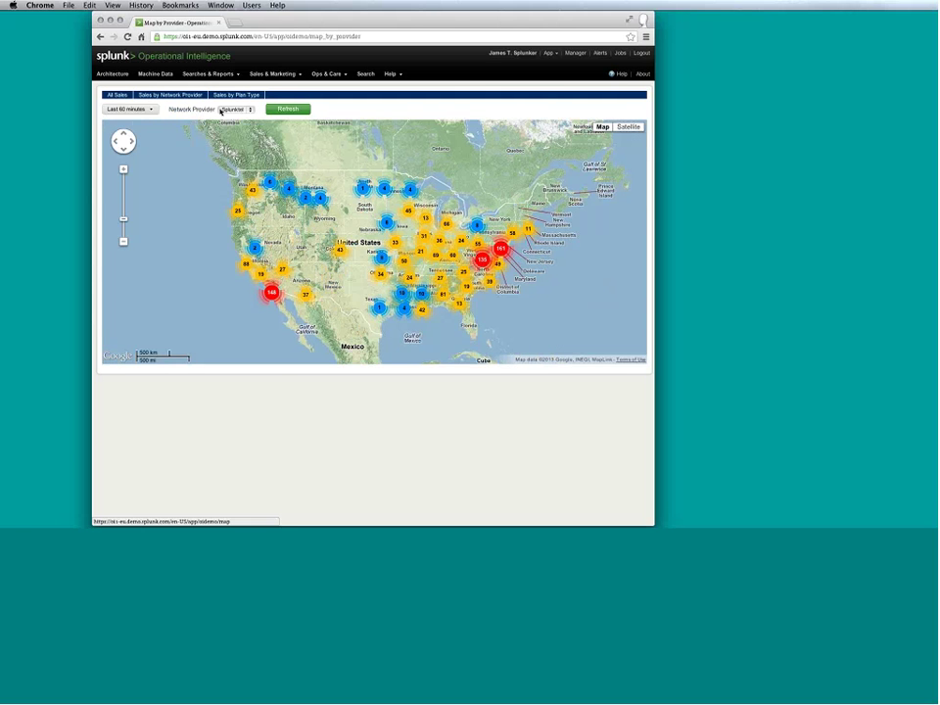
{"action": "left_click", "coordinate": [226, 111]}
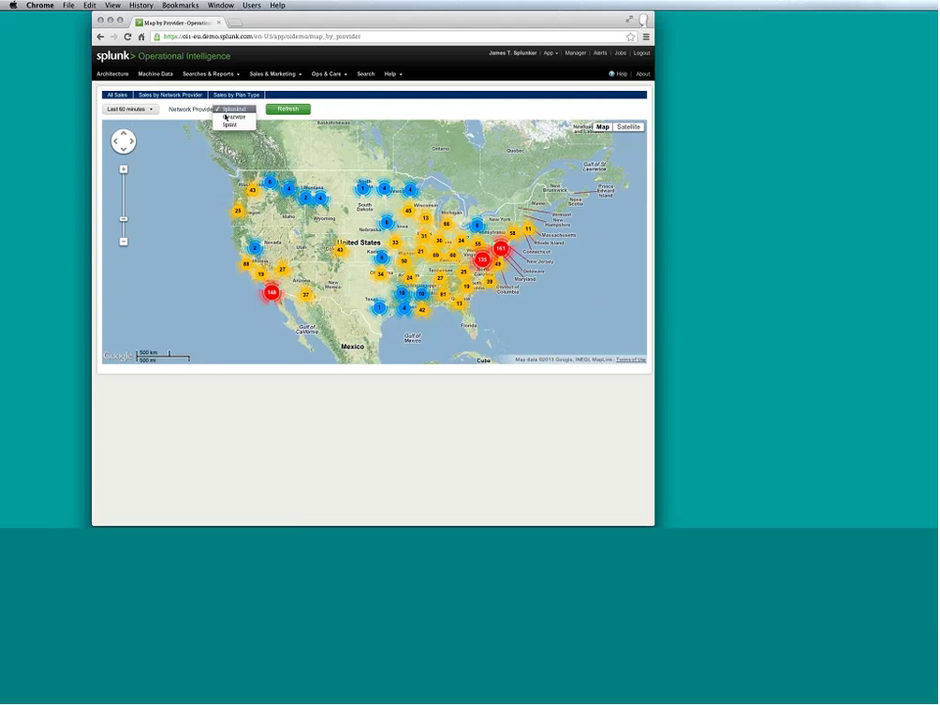
{"action": "left_click", "coordinate": [227, 118]}
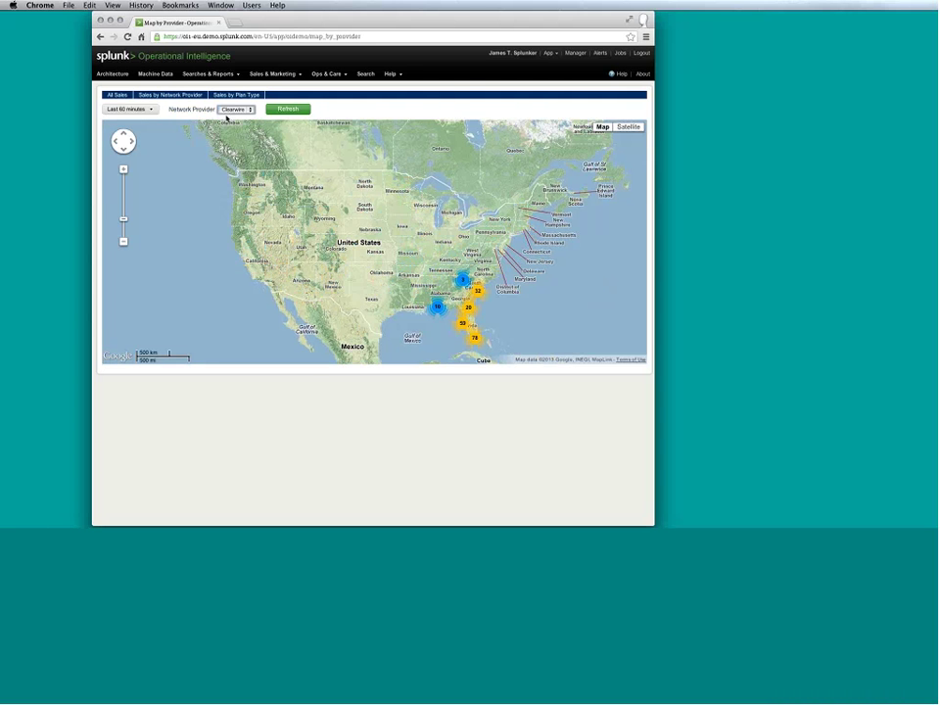
{"action": "left_click", "coordinate": [249, 109]}
{"action": "left_click", "coordinate": [238, 116]}
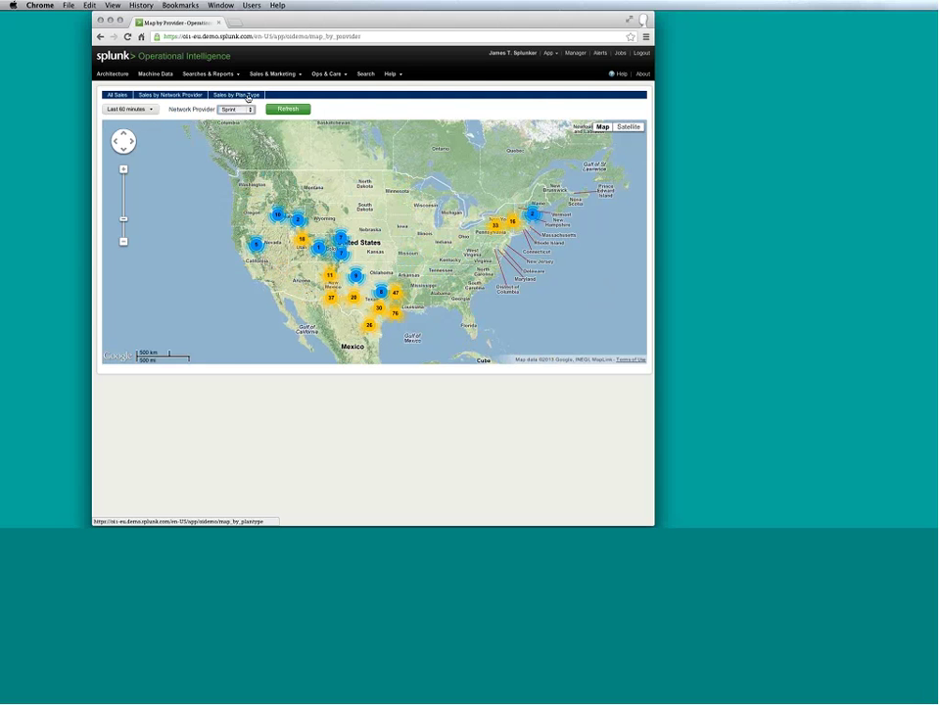
View the sales map by plan type for PrePaid plans
{"action": "left_click", "coordinate": [248, 95]}
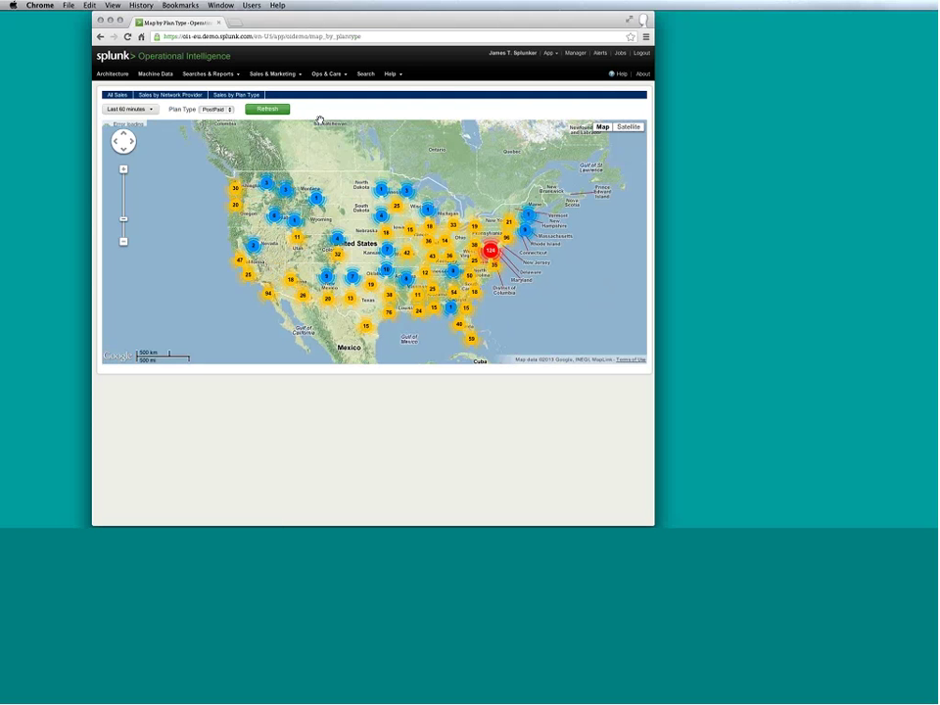
{"action": "left_click", "coordinate": [226, 113]}
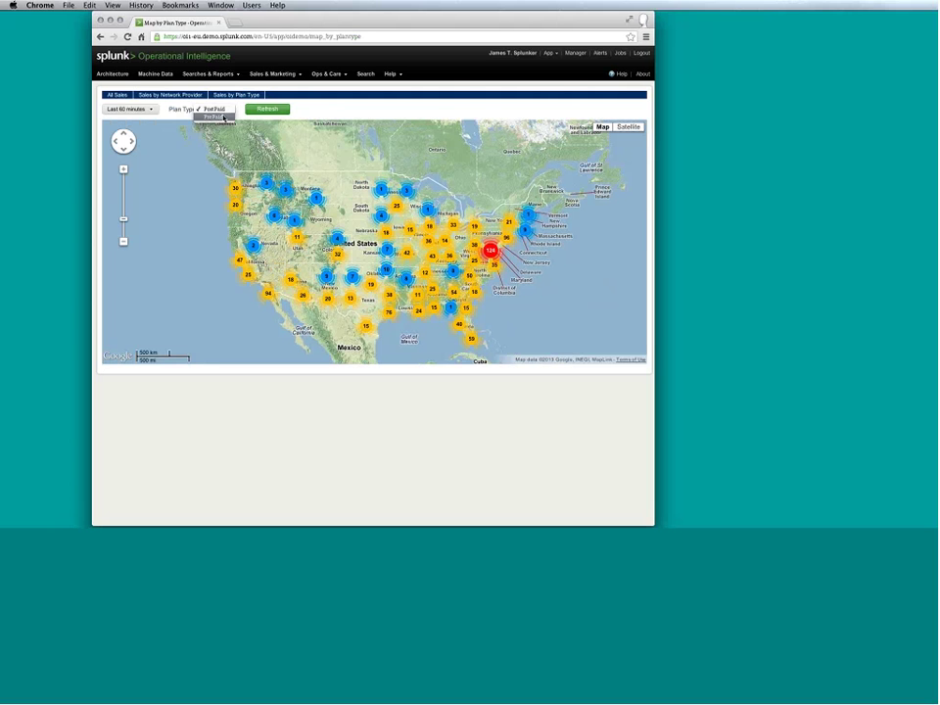
{"action": "key", "text": "Down"}
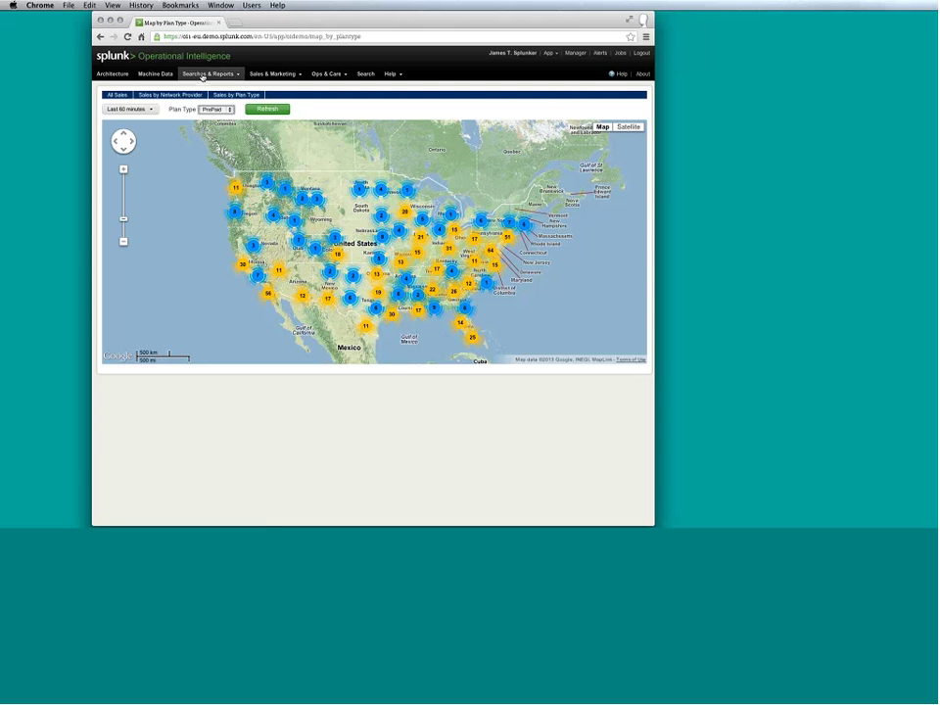
Return to the Machine Data view to look over the raw events behind the sales maps
{"action": "left_click", "coordinate": [224, 75]}
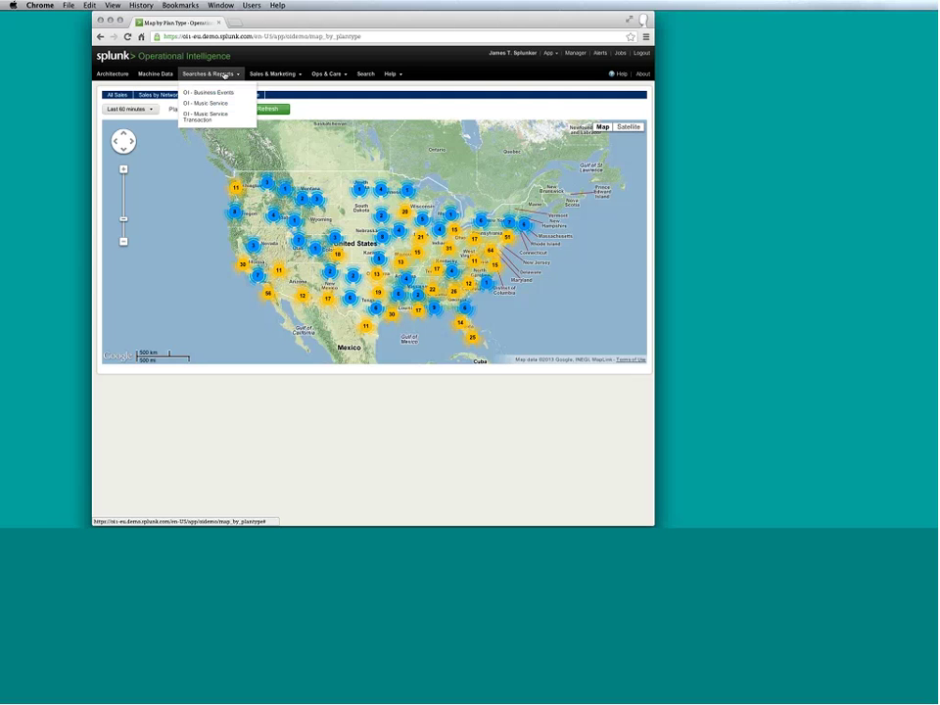
{"action": "left_click", "coordinate": [263, 75]}
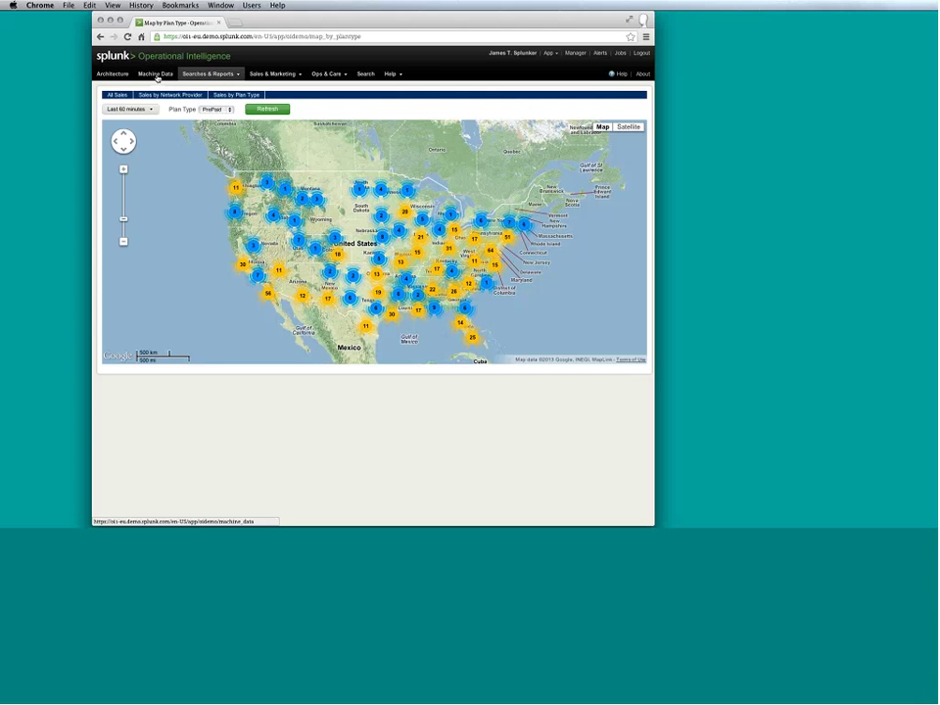
{"action": "left_click", "coordinate": [155, 75]}
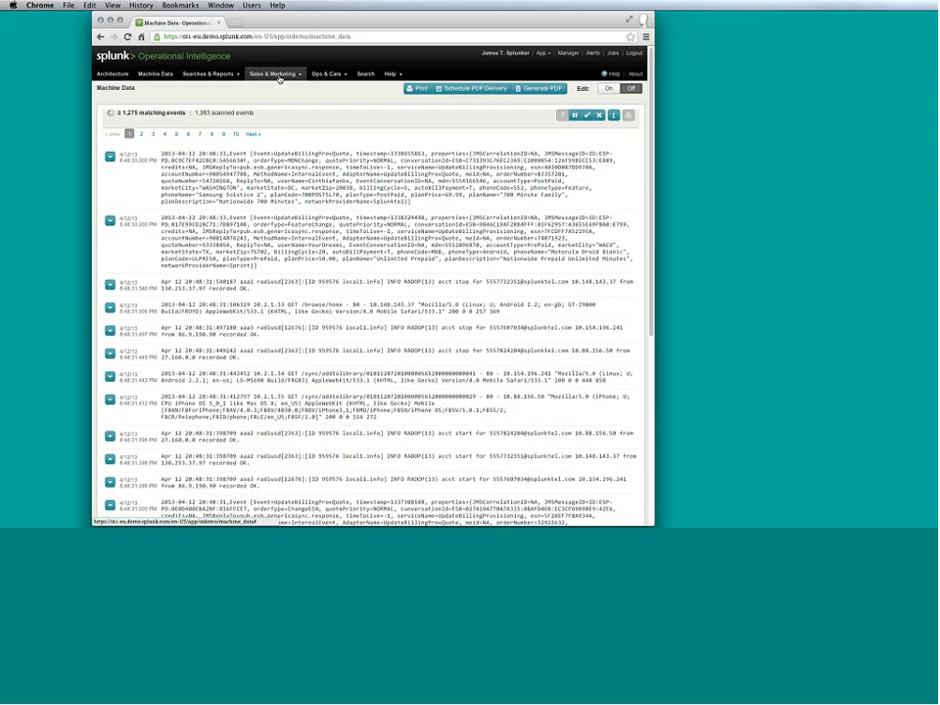
Reopen the map of all sales and examine the individual sales clusters around Washington, D.C. up close
{"action": "left_click", "coordinate": [279, 75]}
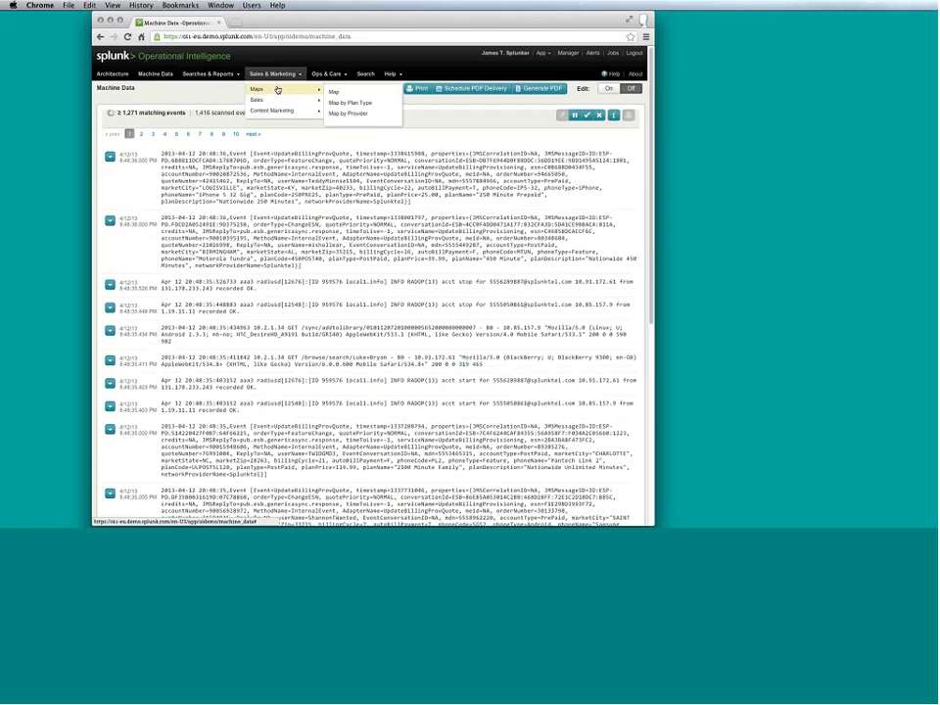
{"action": "mouse_move", "coordinate": [259, 99]}
{"action": "mouse_move", "coordinate": [300, 90]}
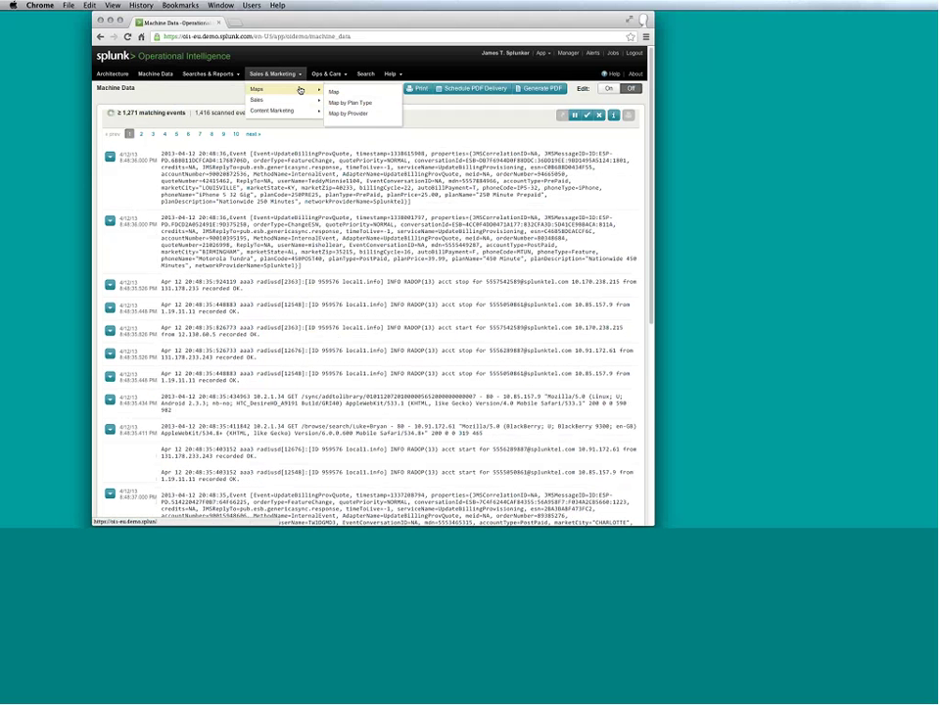
{"action": "left_click", "coordinate": [331, 92]}
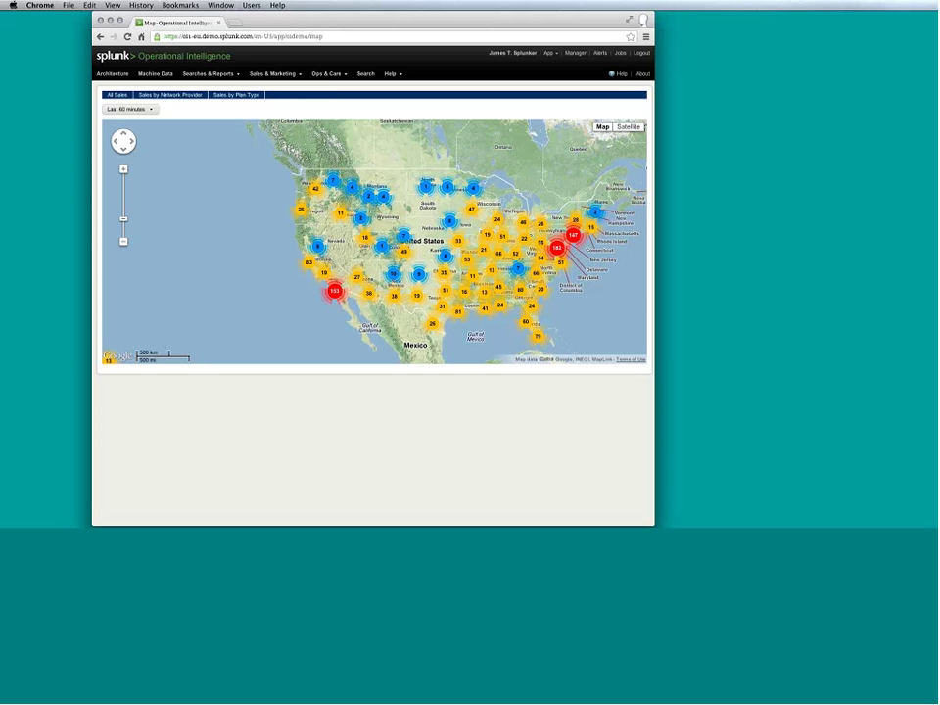
{"action": "double_click", "coordinate": [560, 238]}
{"action": "double_click", "coordinate": [384, 271]}
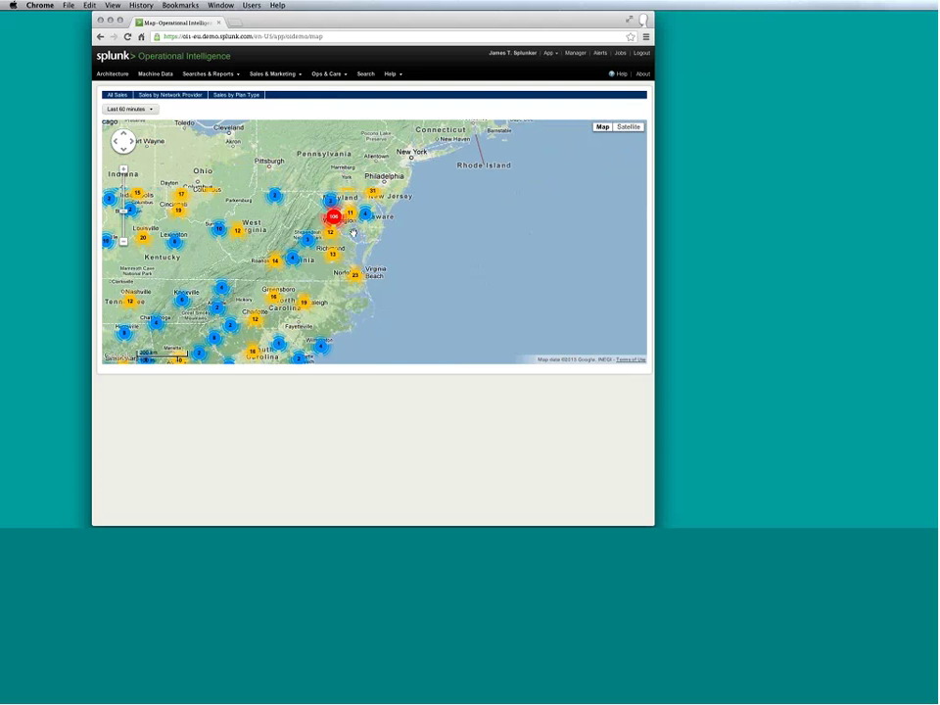
{"action": "double_click", "coordinate": [354, 234]}
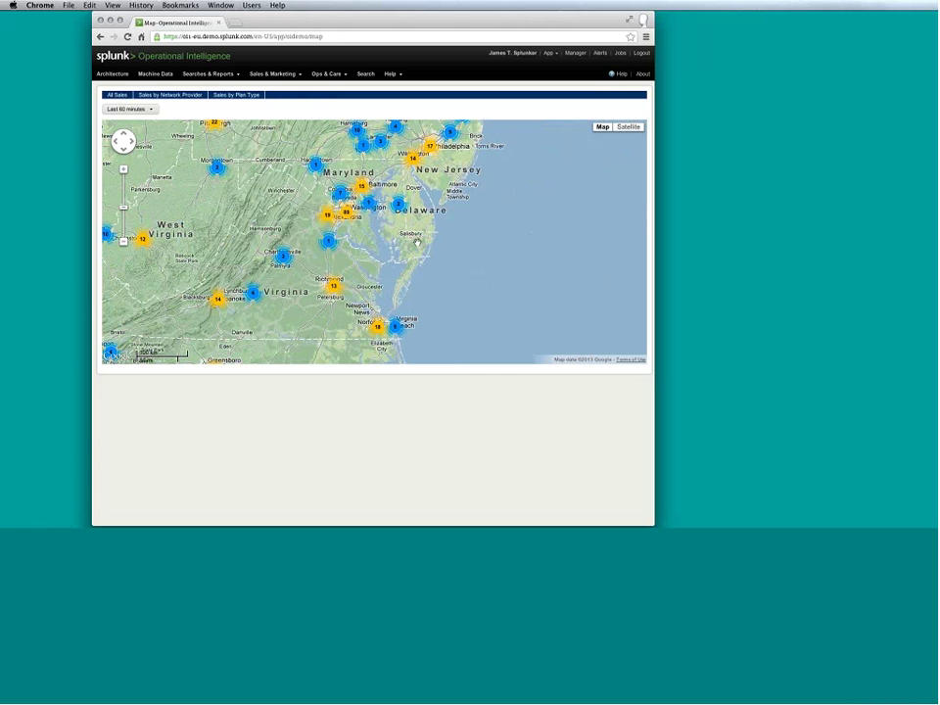
{"action": "left_click", "coordinate": [346, 214]}
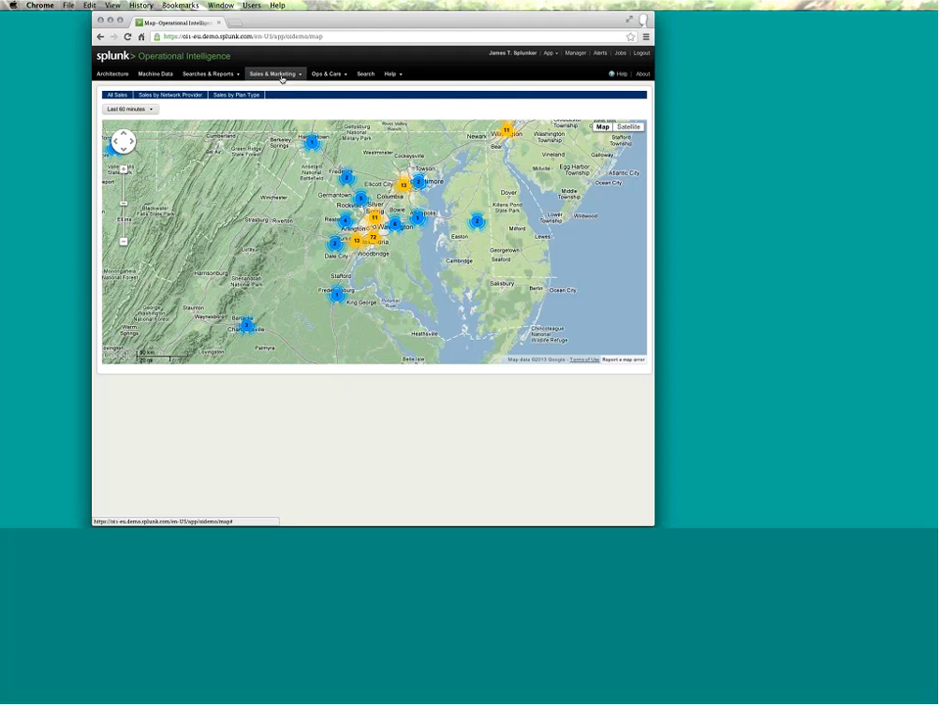
Run the OI - Music Service saved search, followed by the OI - Music Service Transaction search
{"action": "left_click", "coordinate": [216, 76]}
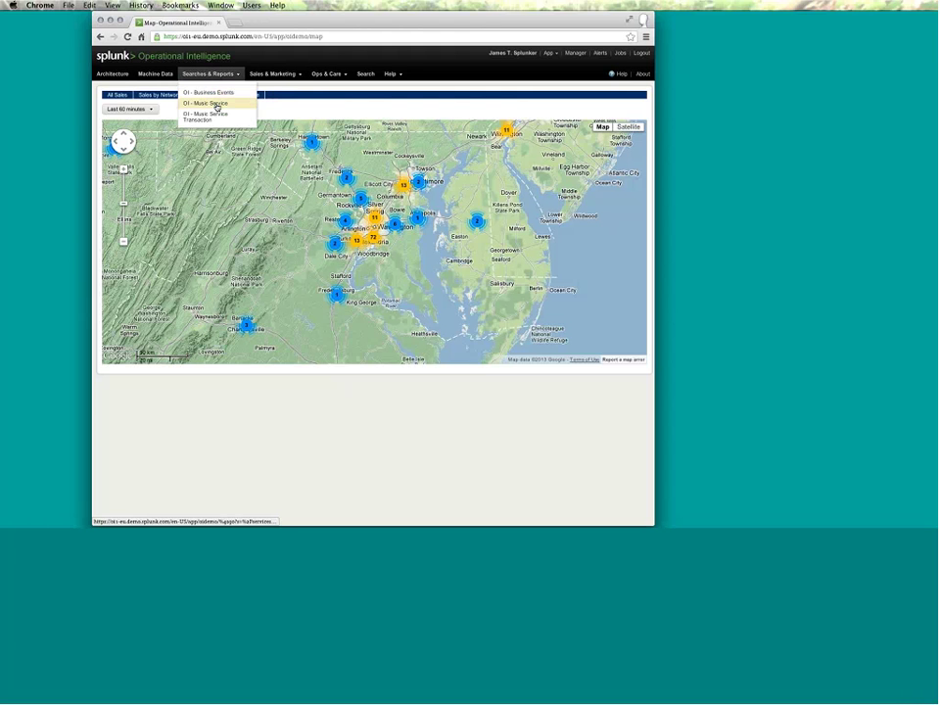
{"action": "left_click", "coordinate": [217, 105]}
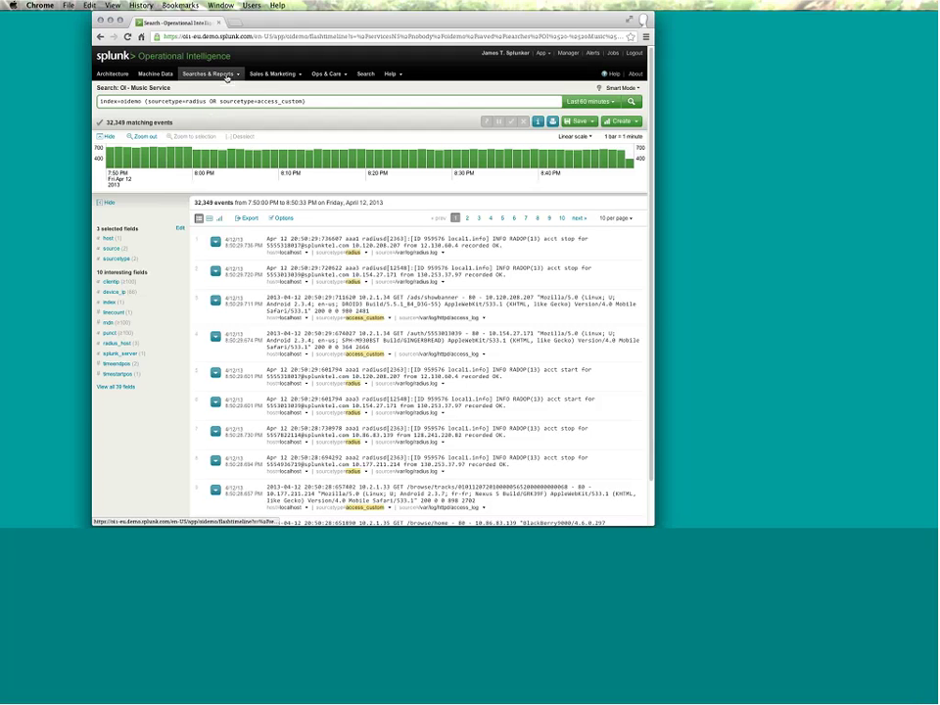
{"action": "left_click", "coordinate": [225, 74]}
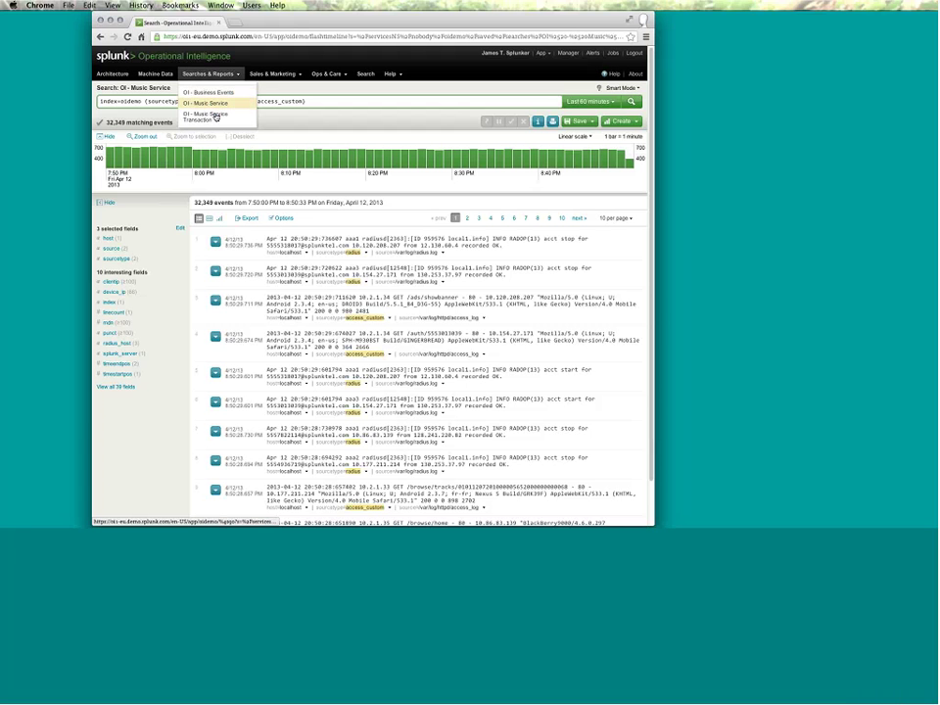
{"action": "left_click", "coordinate": [216, 116]}
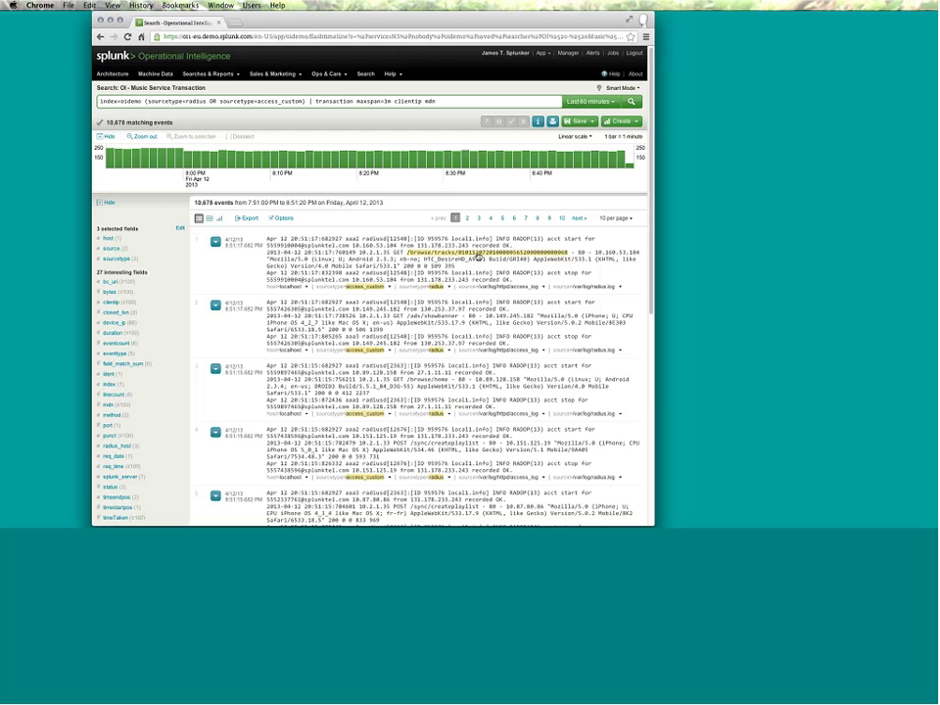
Filter the music service transactions to those containing the /browse/tracks/ path requested in the first event
{"action": "left_click", "coordinate": [478, 255]}
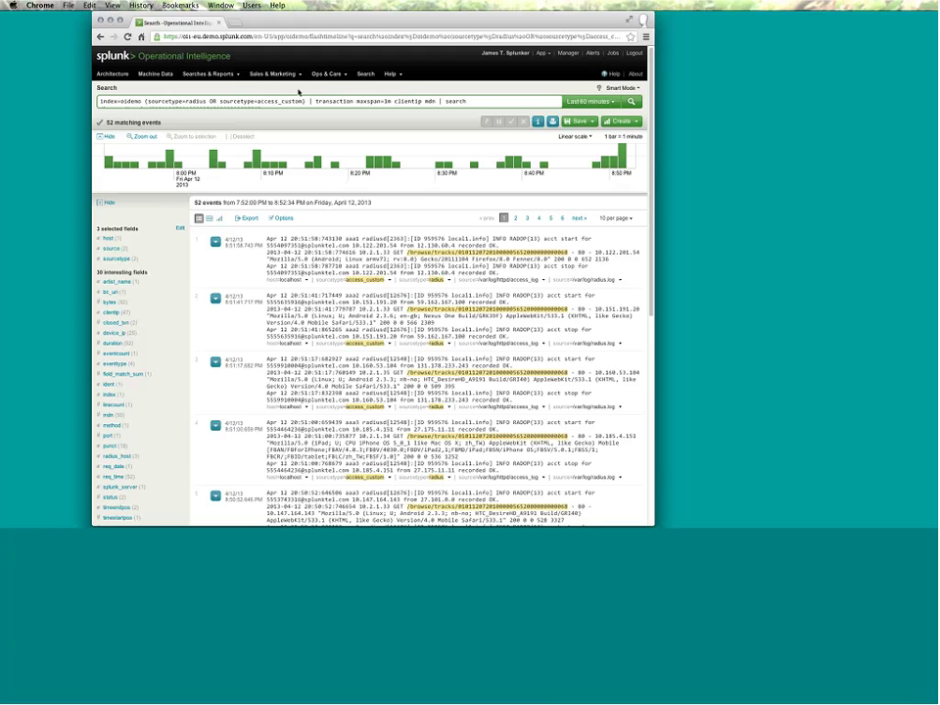
View the Download Dashboard for content marketing
{"action": "left_click", "coordinate": [284, 77]}
{"action": "mouse_move", "coordinate": [282, 101]}
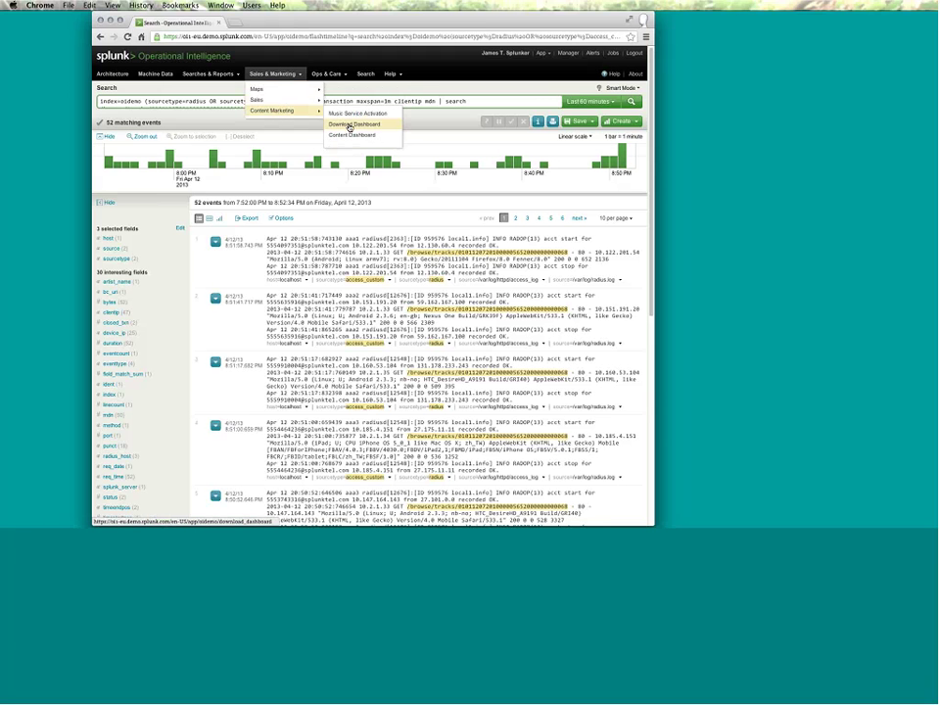
{"action": "left_click", "coordinate": [349, 126]}
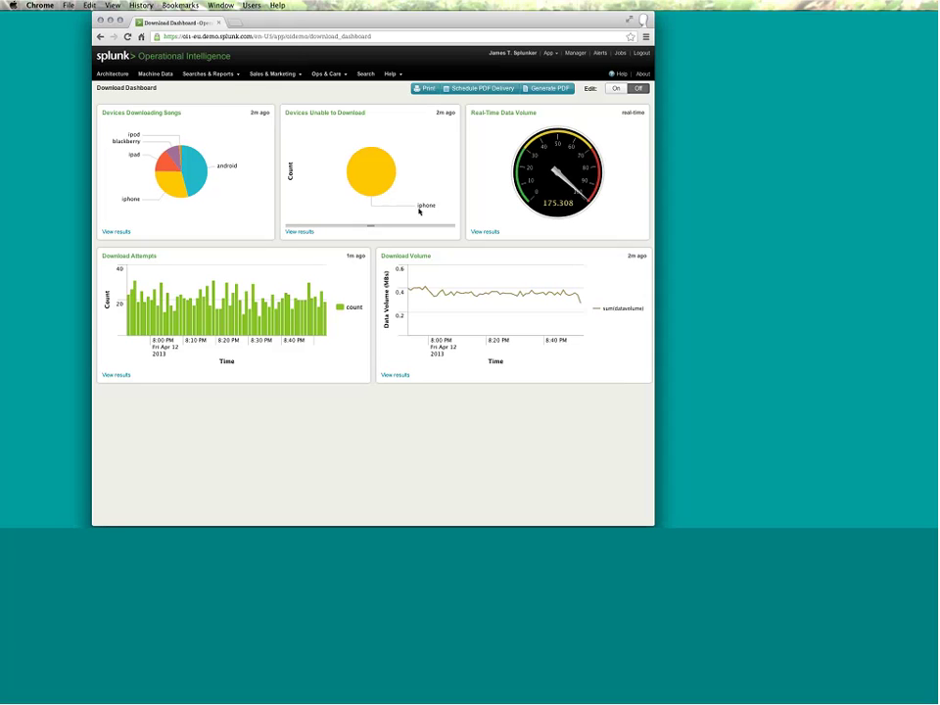
Drill down from the Devices Unable to Download results to the iphone events and inspect their useragent field values
{"action": "left_click", "coordinate": [304, 233]}
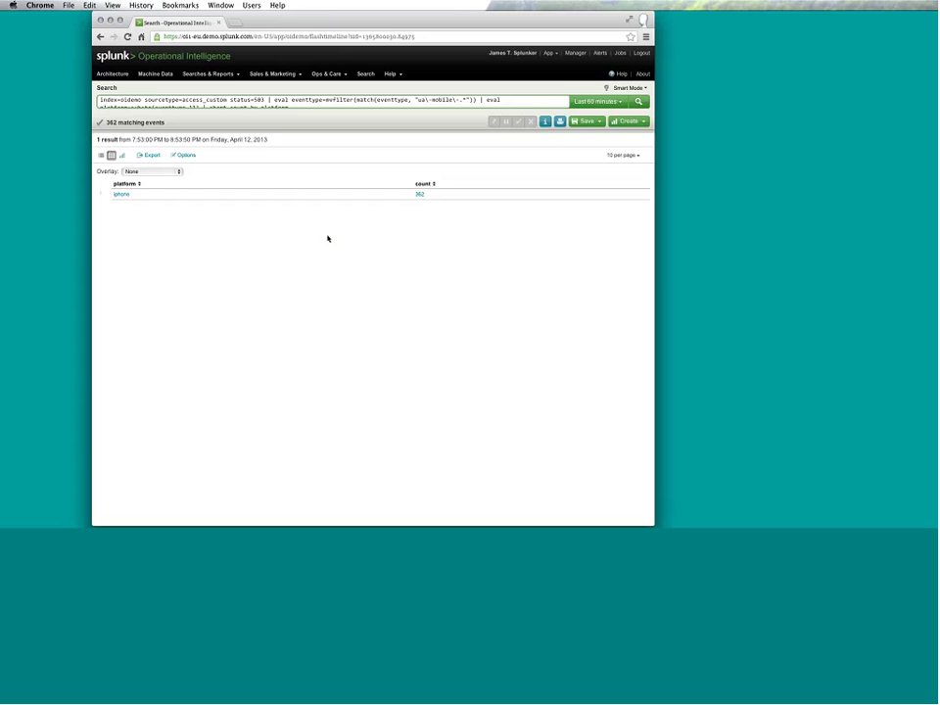
{"action": "left_click", "coordinate": [121, 195]}
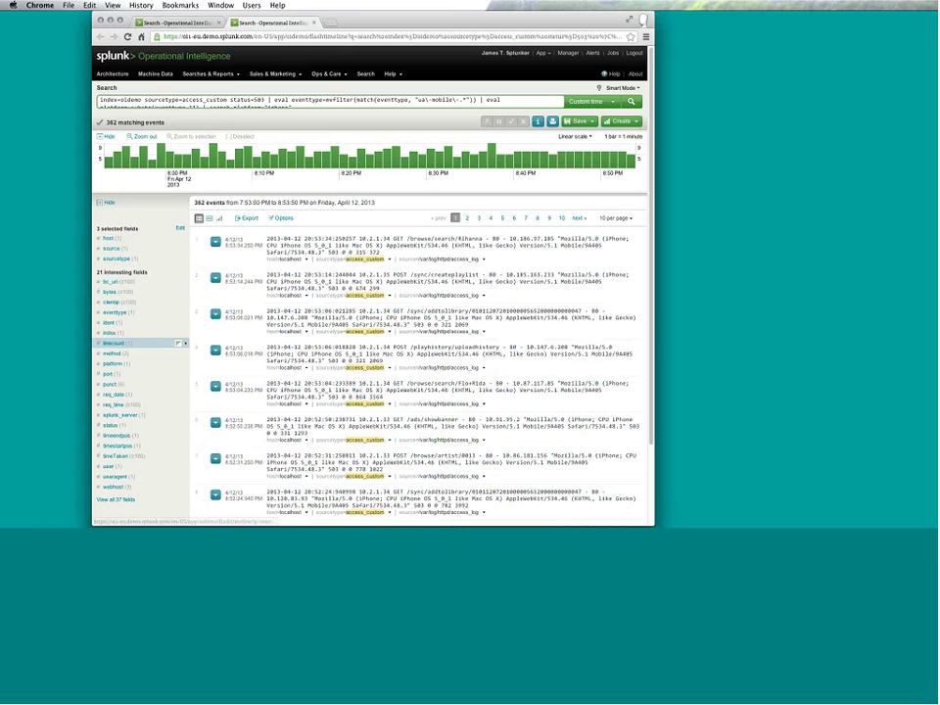
{"action": "left_click", "coordinate": [122, 478]}
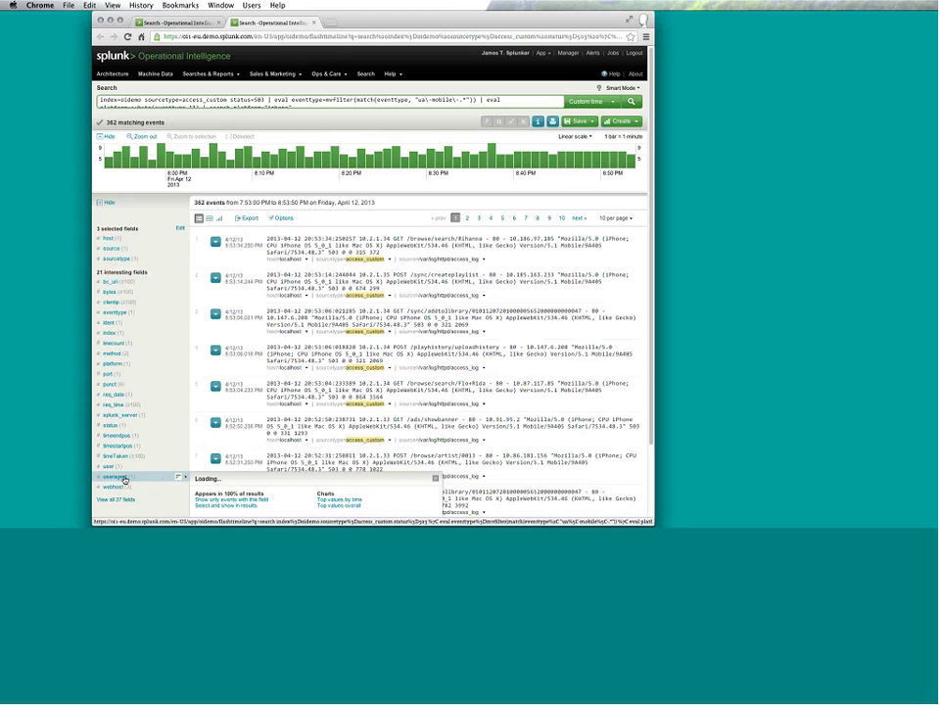